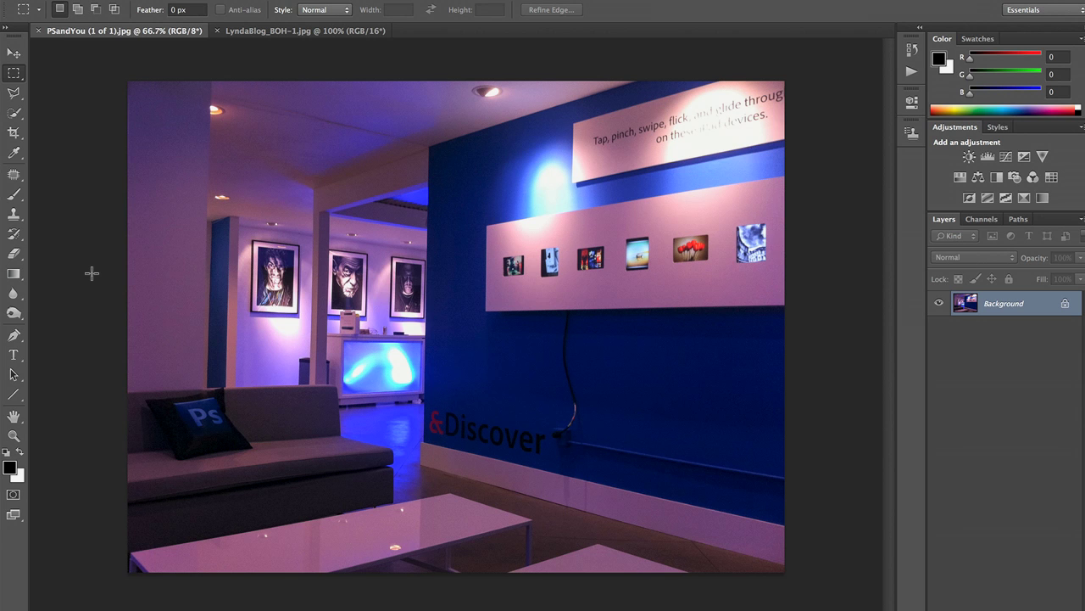
- Copy the whole car photo and add a blank Layer 1 above the store photo's Background
click(277, 32)
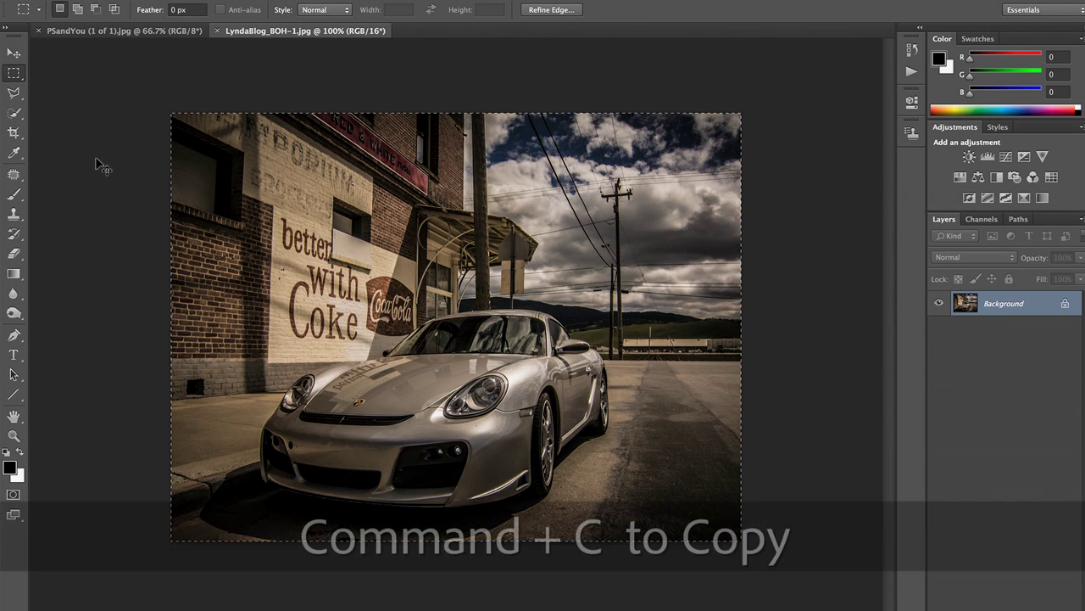
click(111, 32)
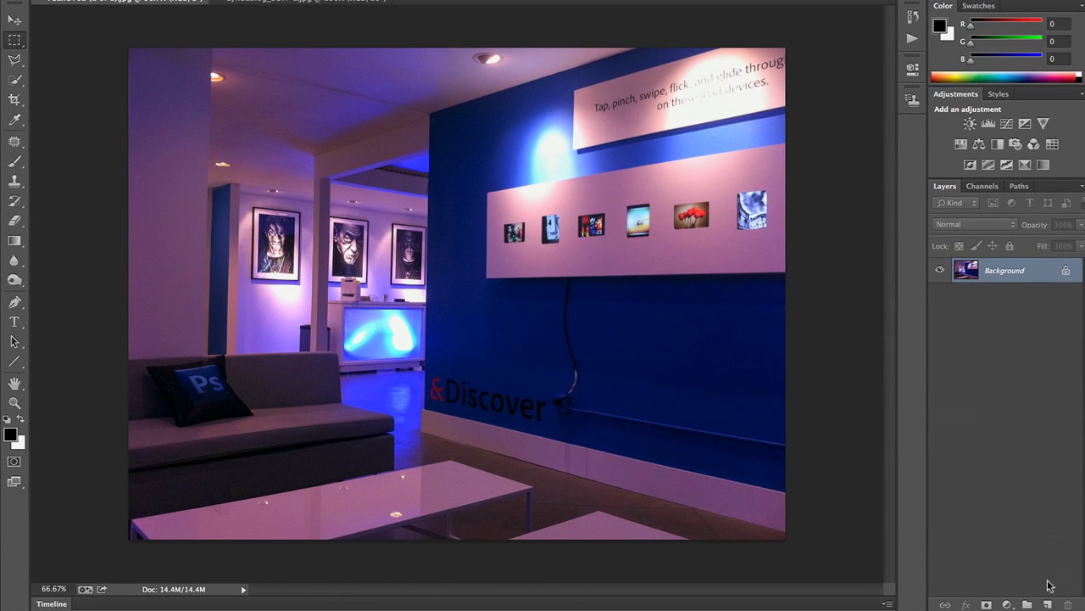
click(1046, 600)
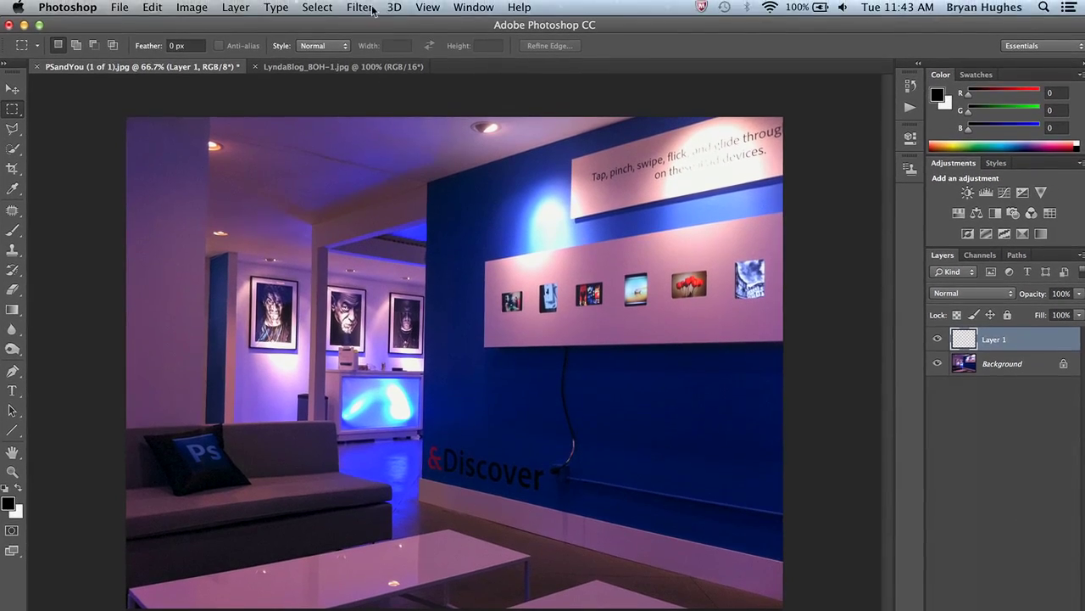
click(360, 9)
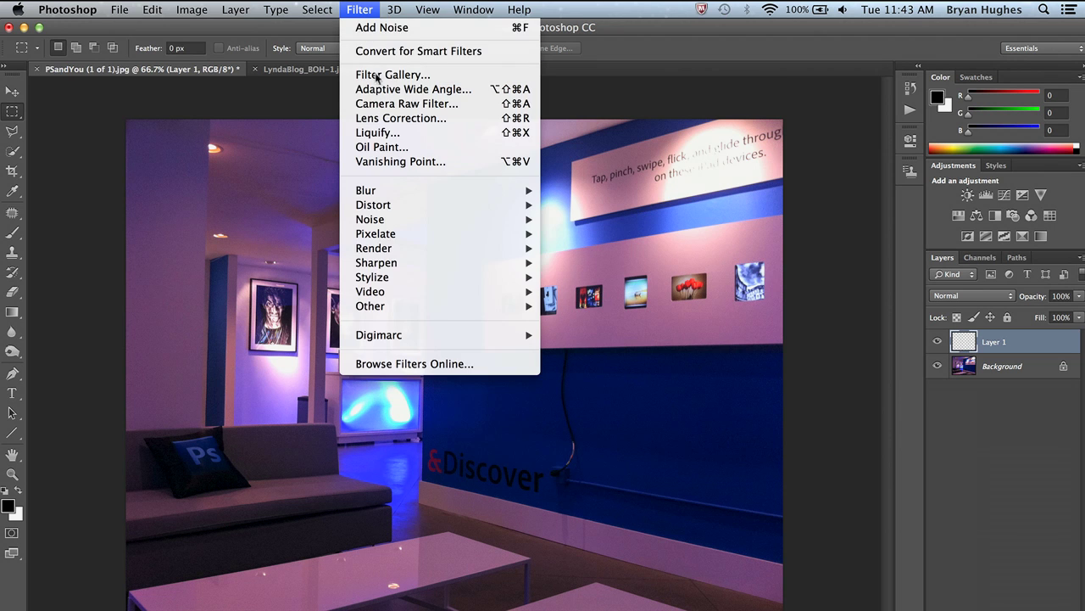
- In Vanishing Point, zoom in and draw a plane on the leftmost framed portrait's four corners
click(387, 160)
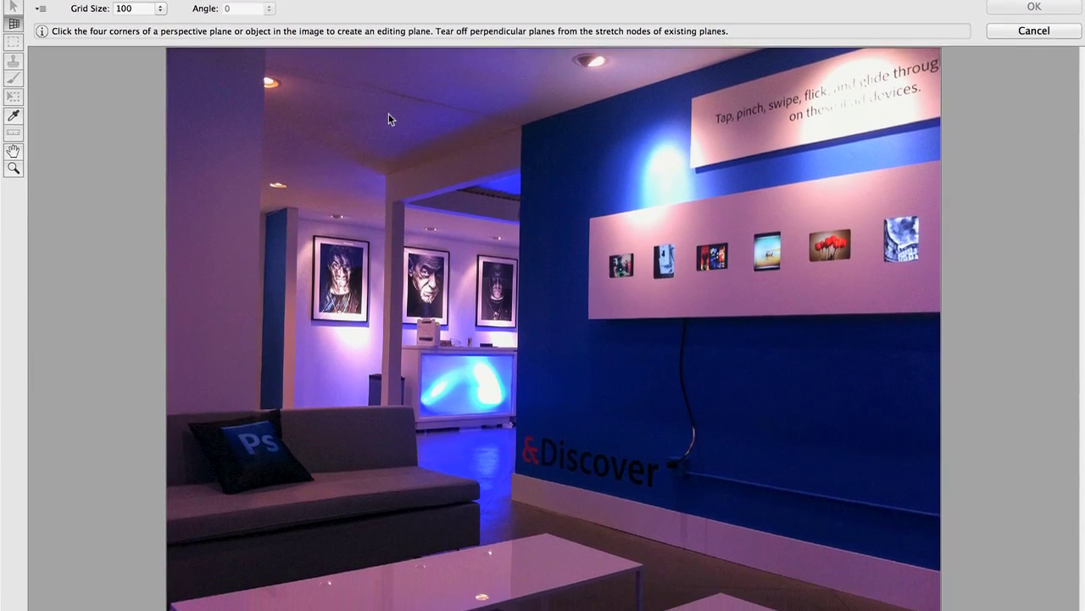
key(alt)
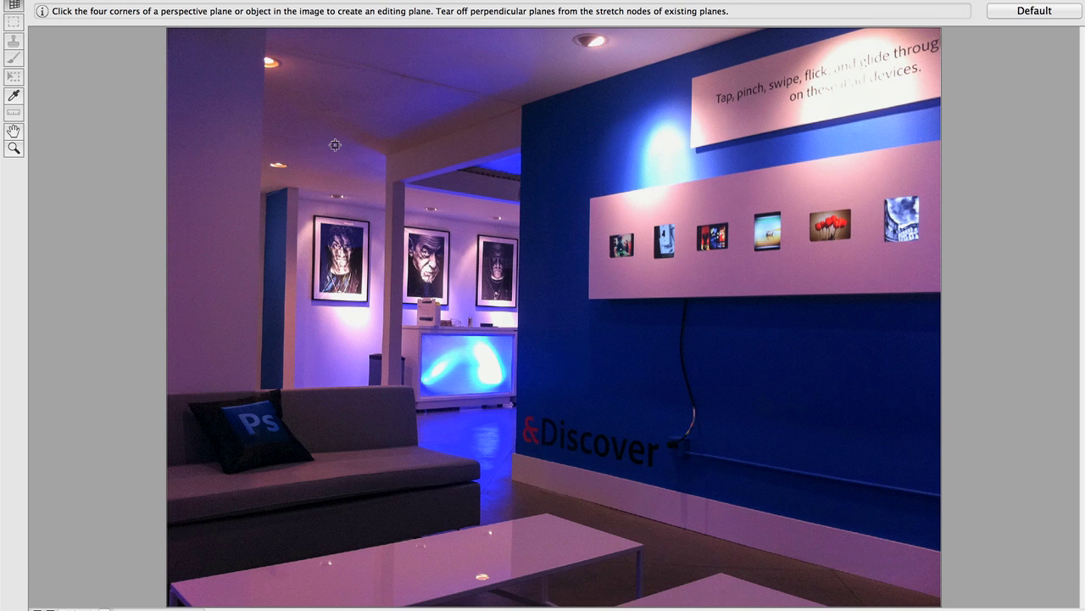
key(super+plus)
key(super+plus)
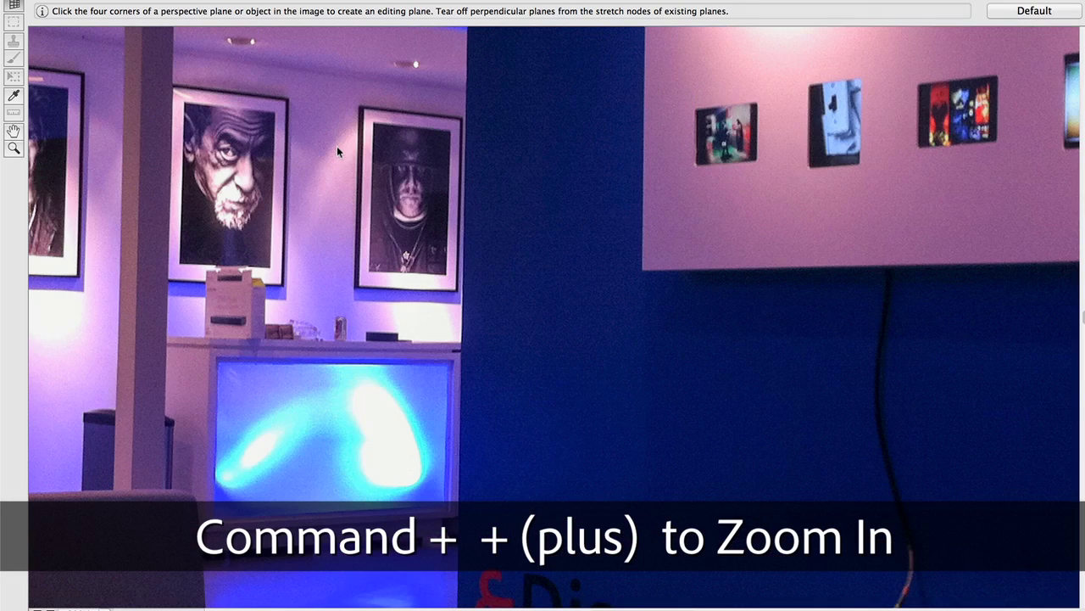
key(space)
drag(337, 146, 583, 303)
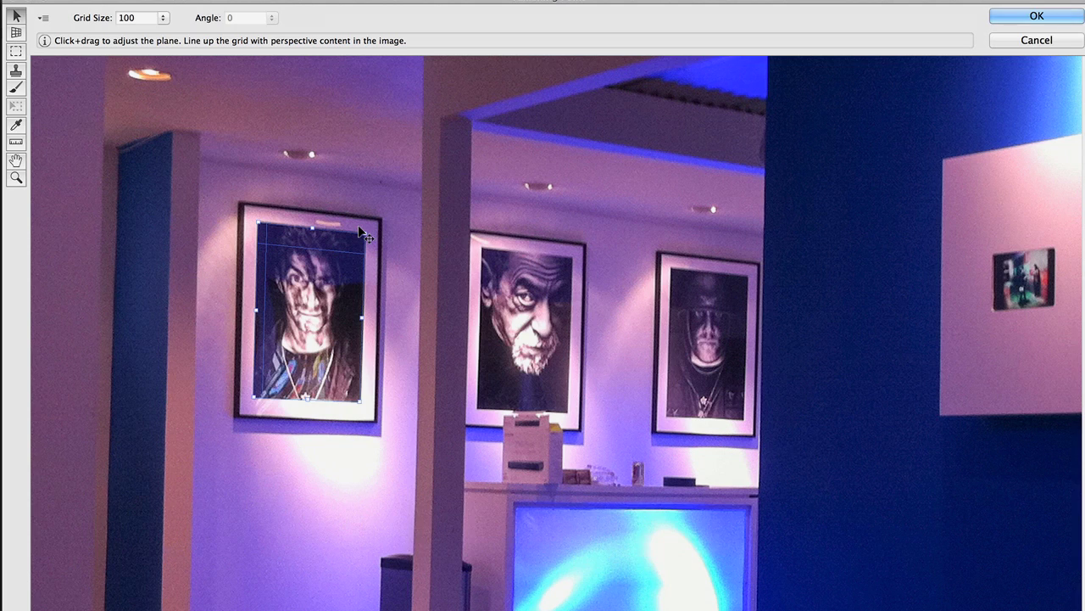
key(super+minus)
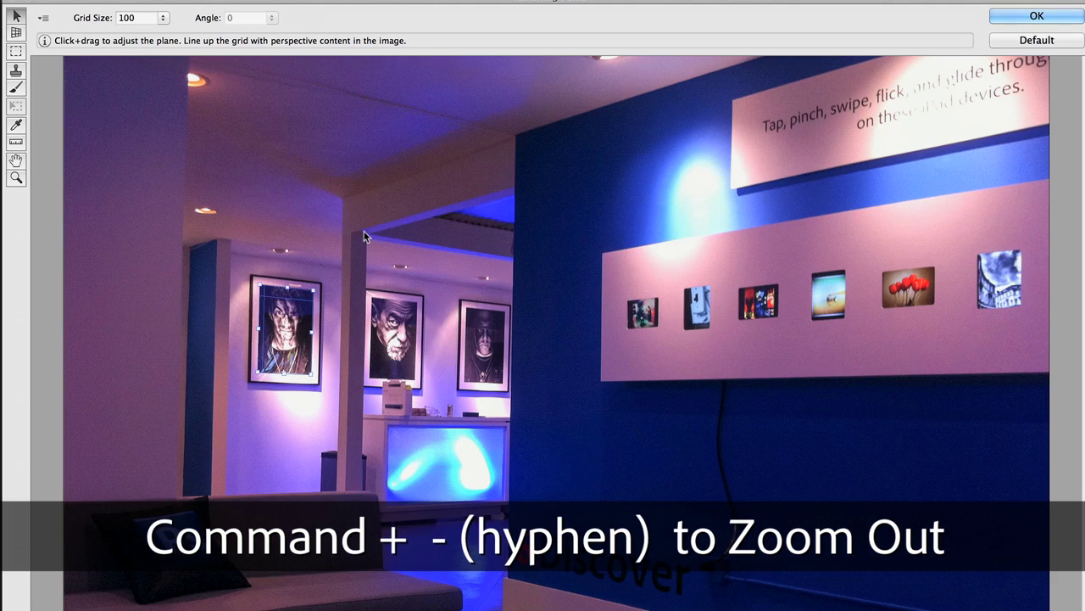
- Paste the car photo and scale it into the left frame's perspective plane
key(super+minus)
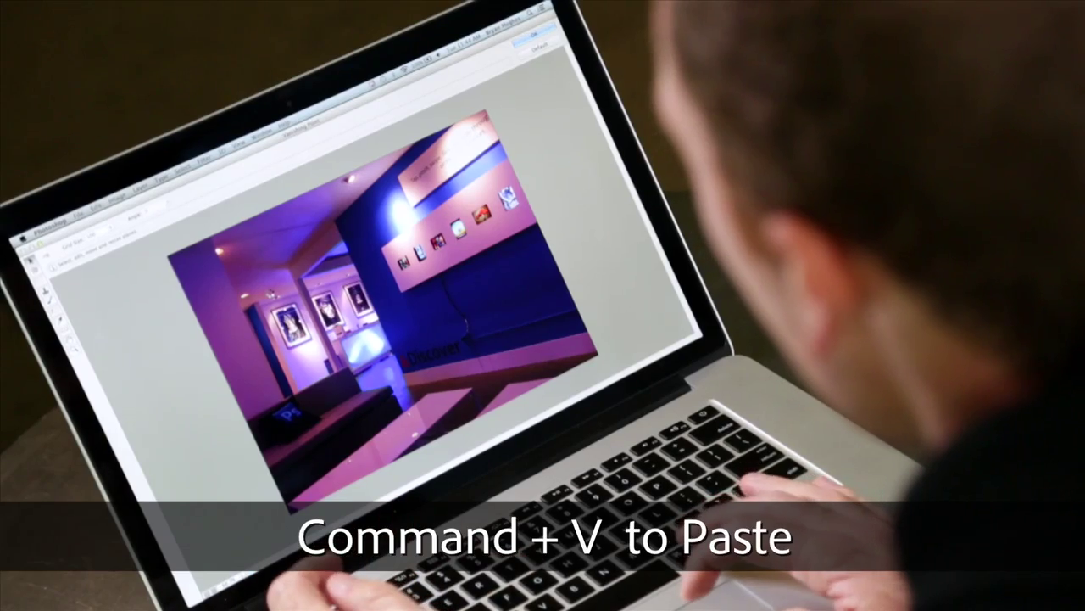
key(super+v)
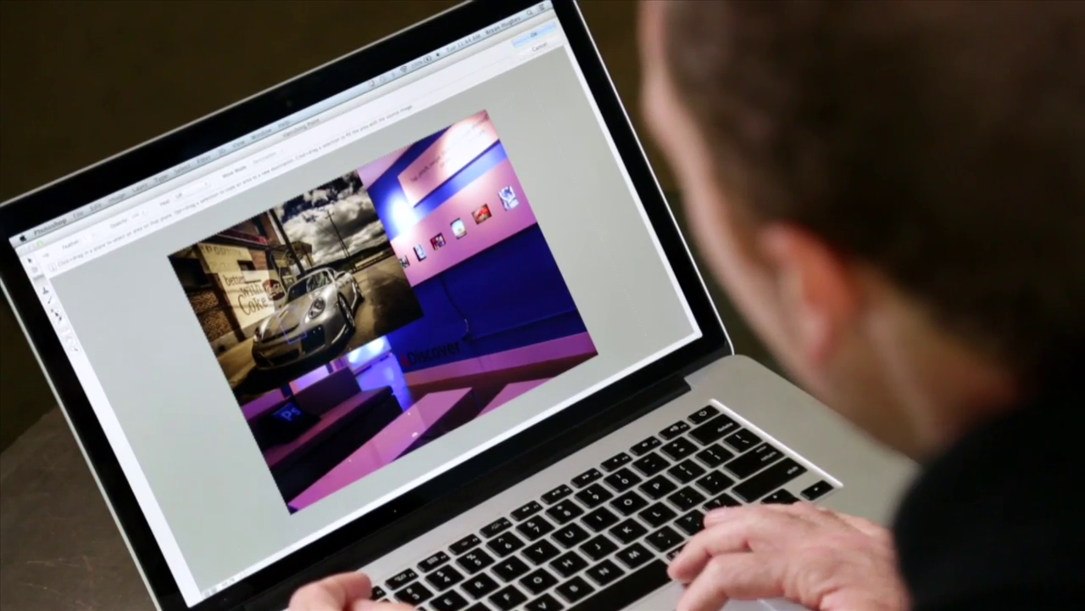
key(t)
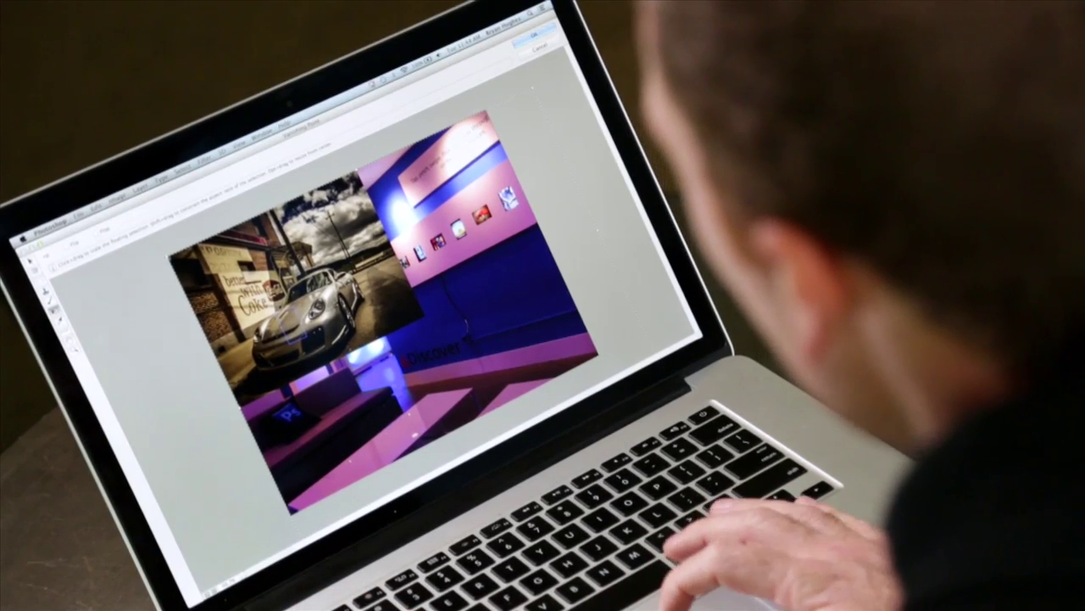
drag(297, 280, 495, 321)
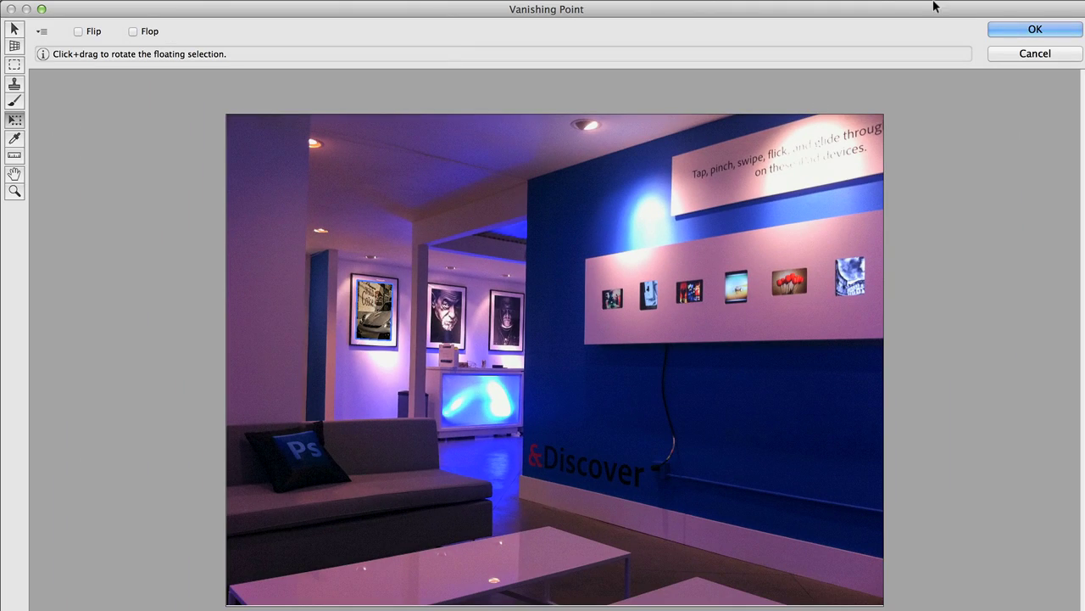
- Commit the Vanishing Point paste so the car sits on Layer 1, toggling its visibility once
click(1020, 25)
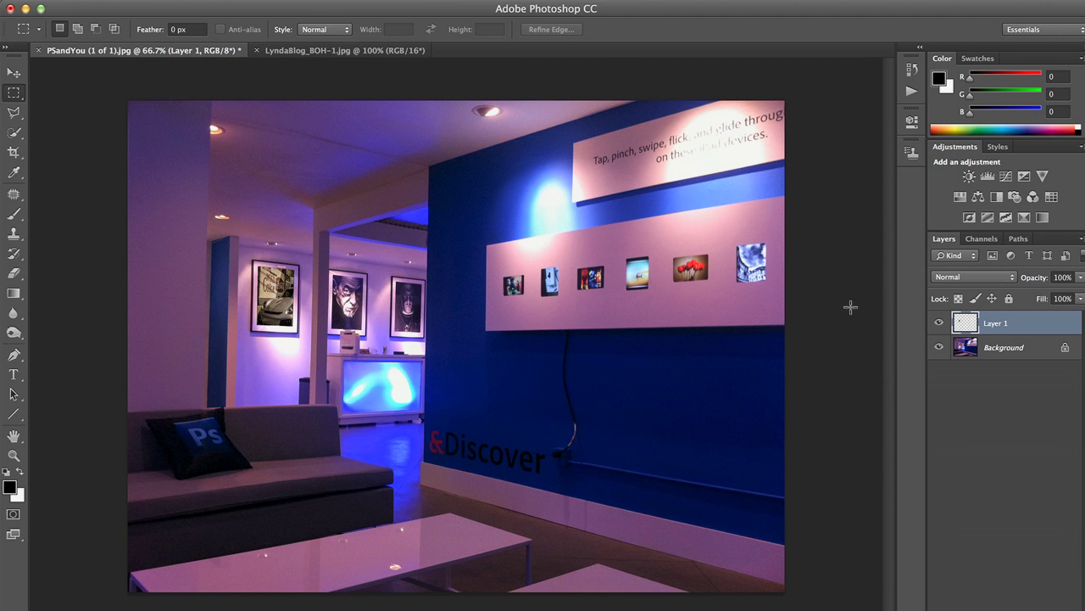
click(937, 321)
click(938, 321)
- Zoom in on the framed car and toggle Layer 1 to compare with the original portrait
key(super+plus)
key(super+plus)
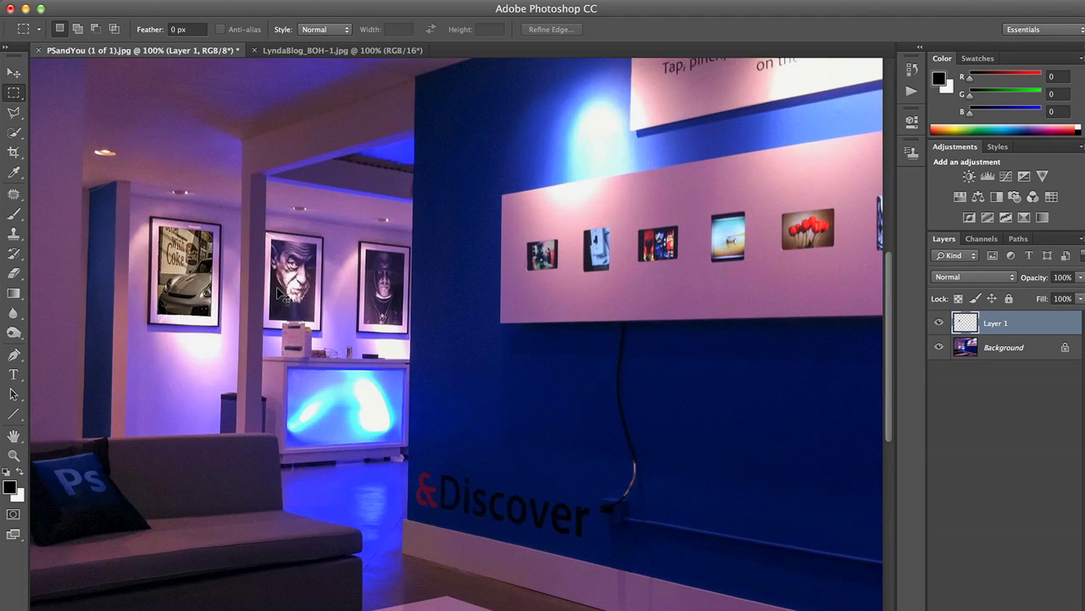
drag(199, 294, 472, 323)
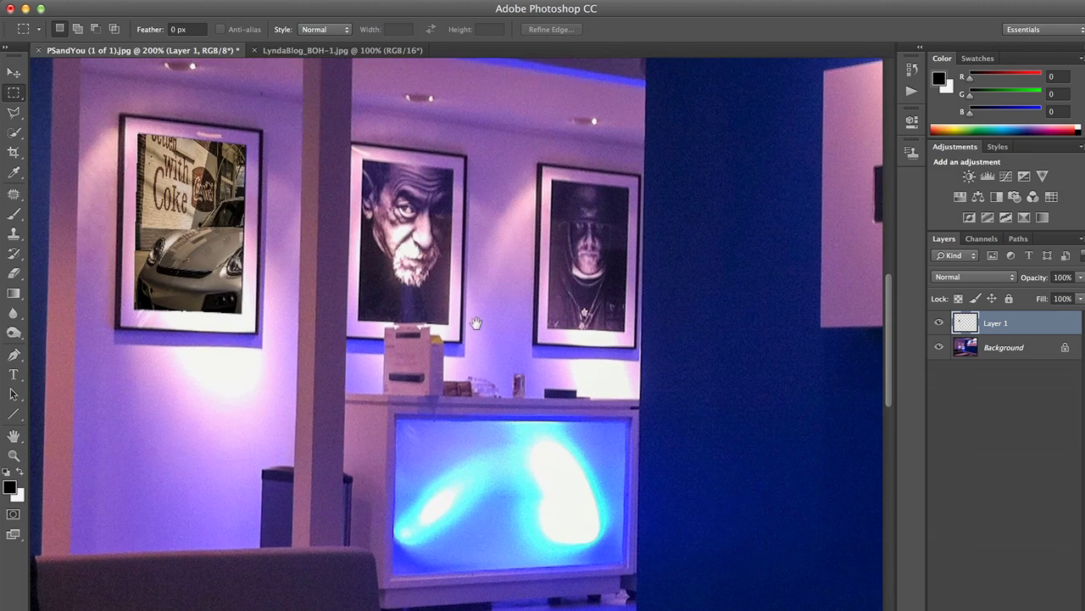
key(super+plus)
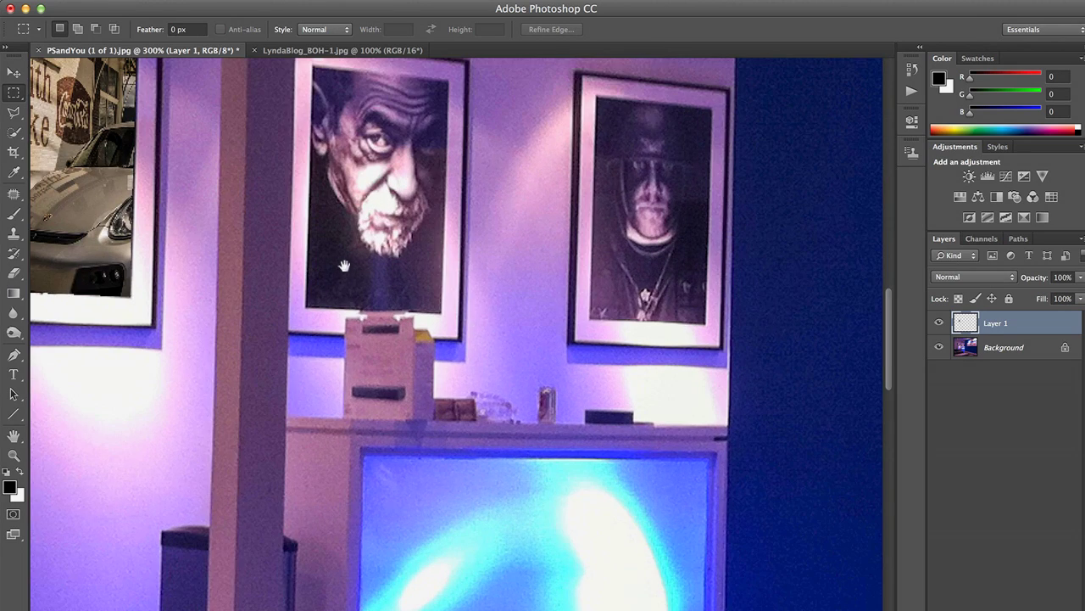
drag(341, 270, 568, 318)
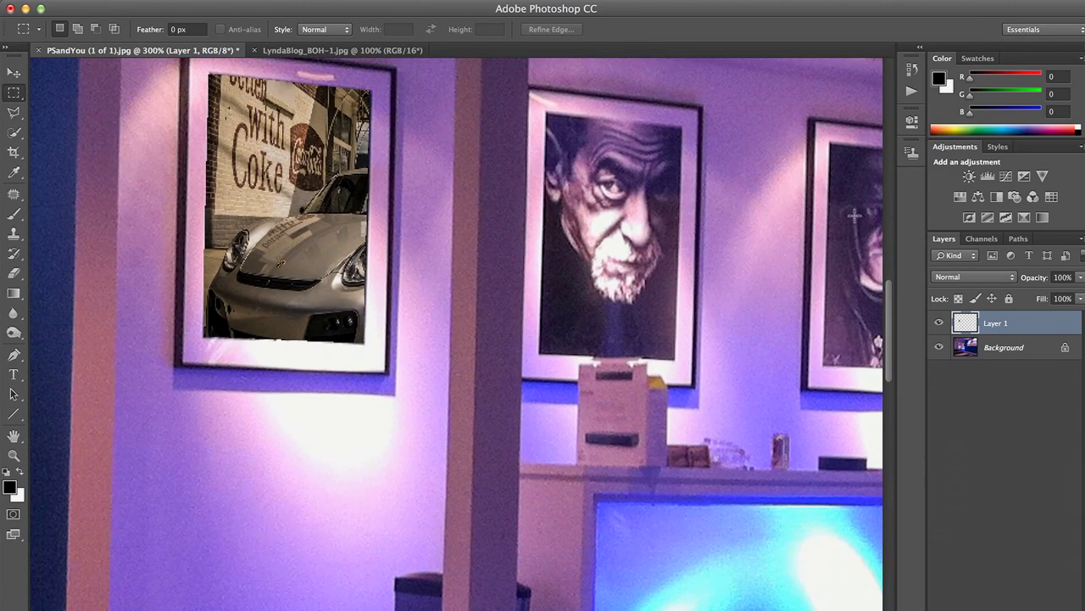
click(937, 320)
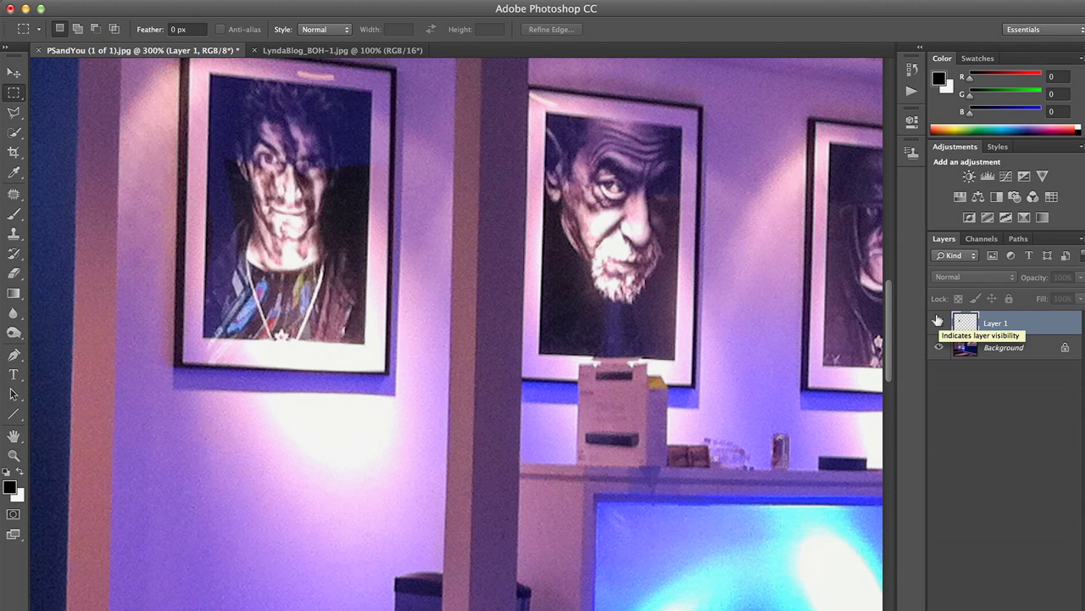
click(938, 320)
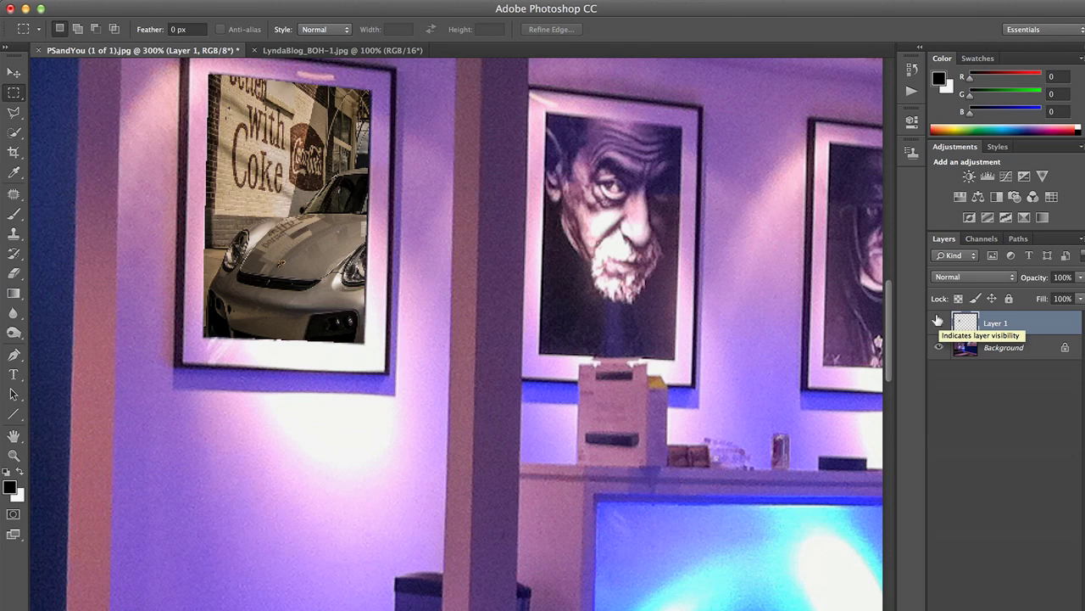
click(938, 320)
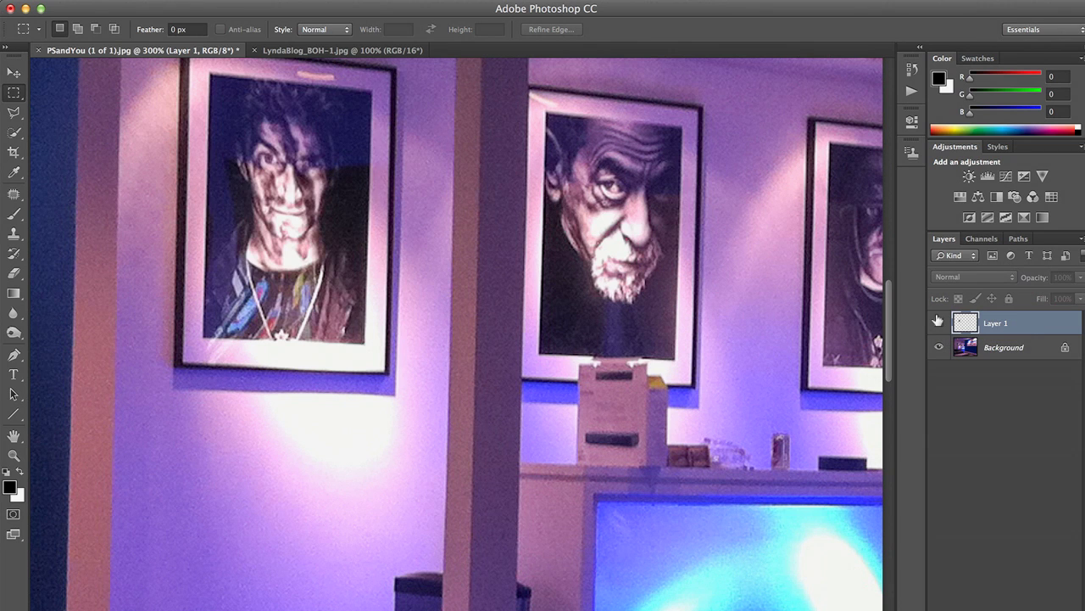
click(938, 319)
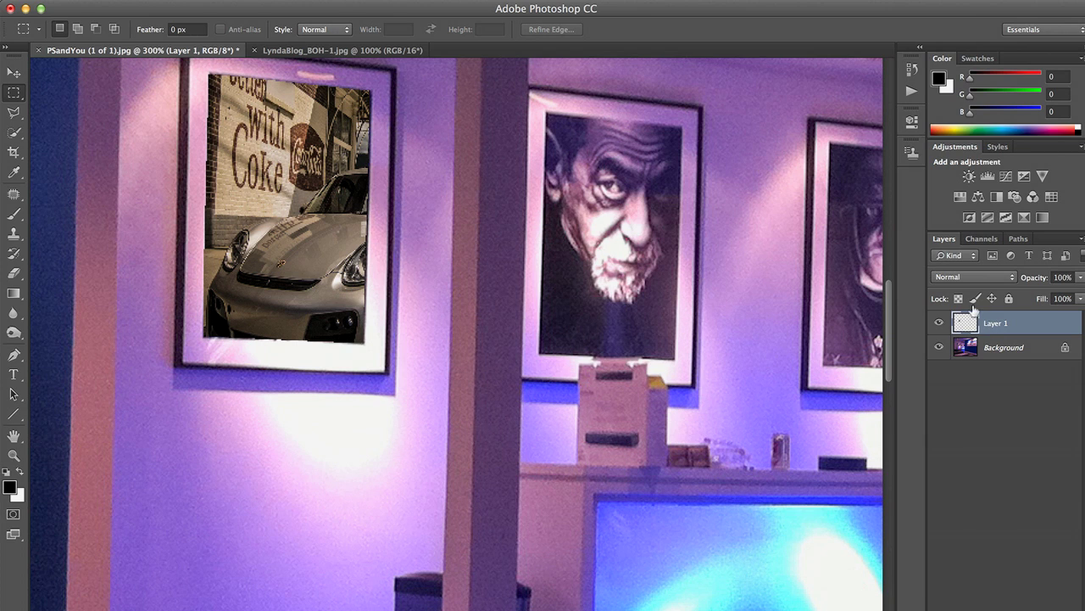
click(362, 0)
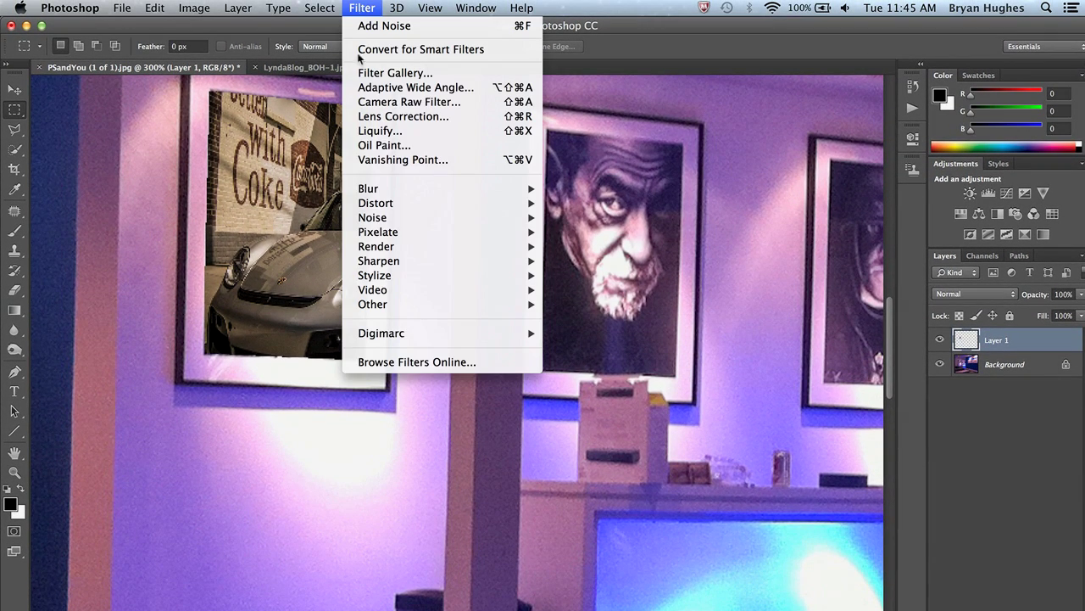
- Apply a Lighting Effects point light below the car picture at intensity 39
mouse_move(391, 246)
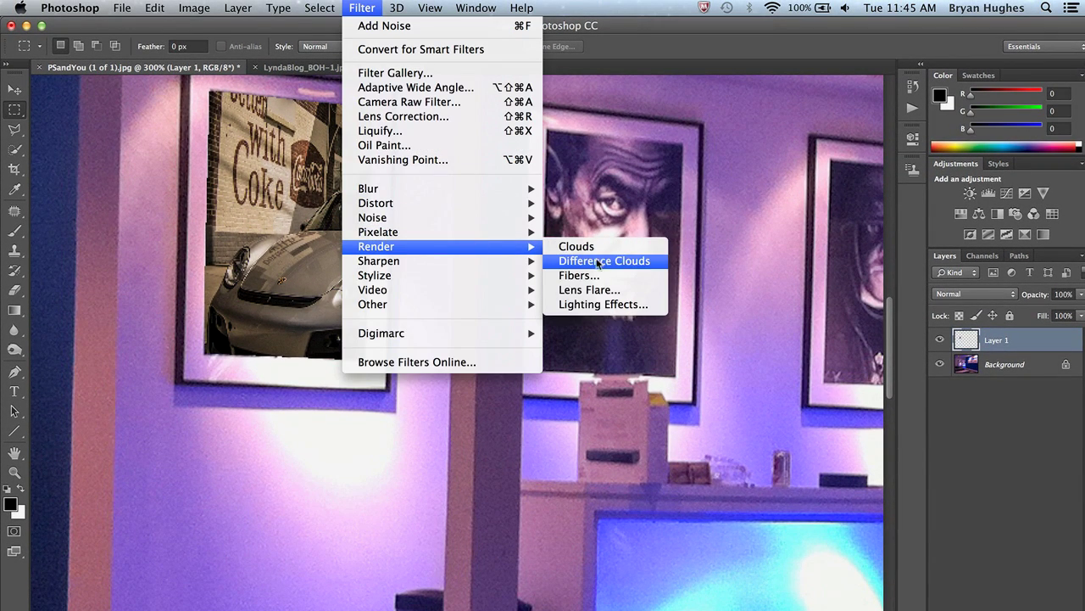
click(603, 304)
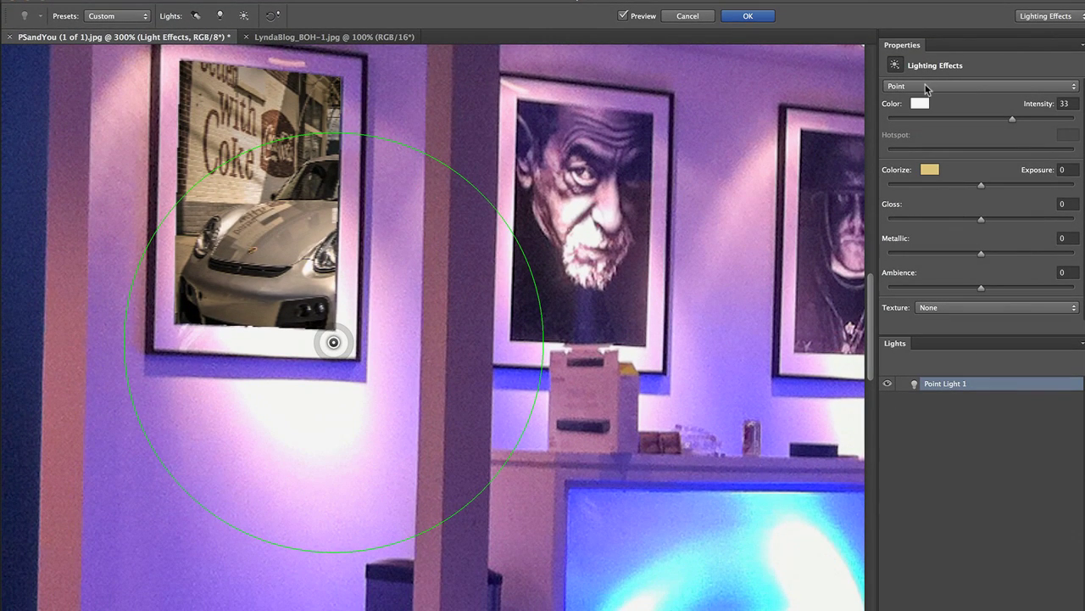
click(926, 86)
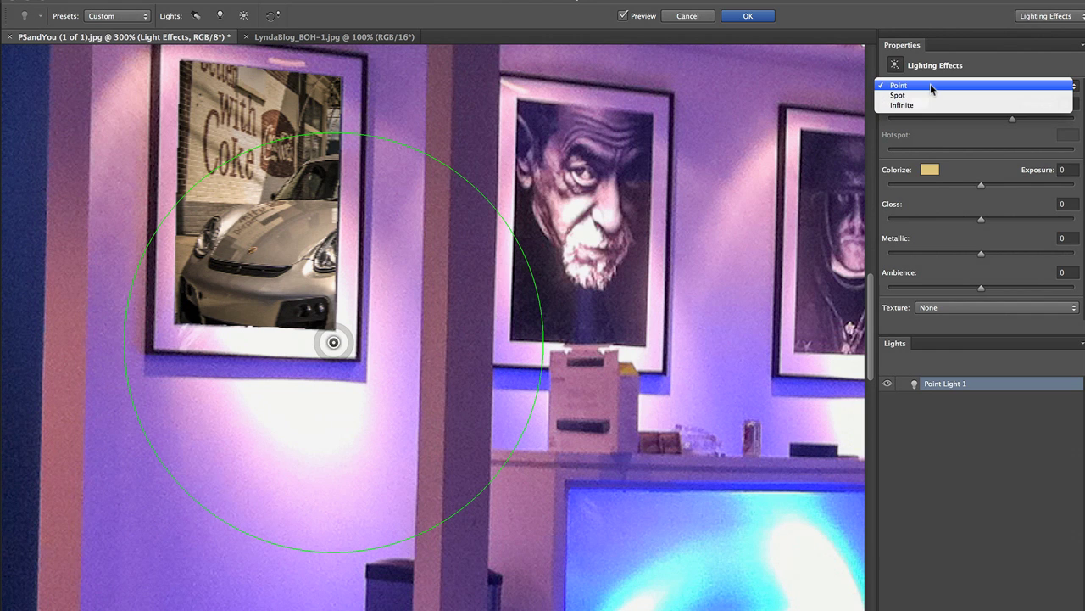
click(933, 87)
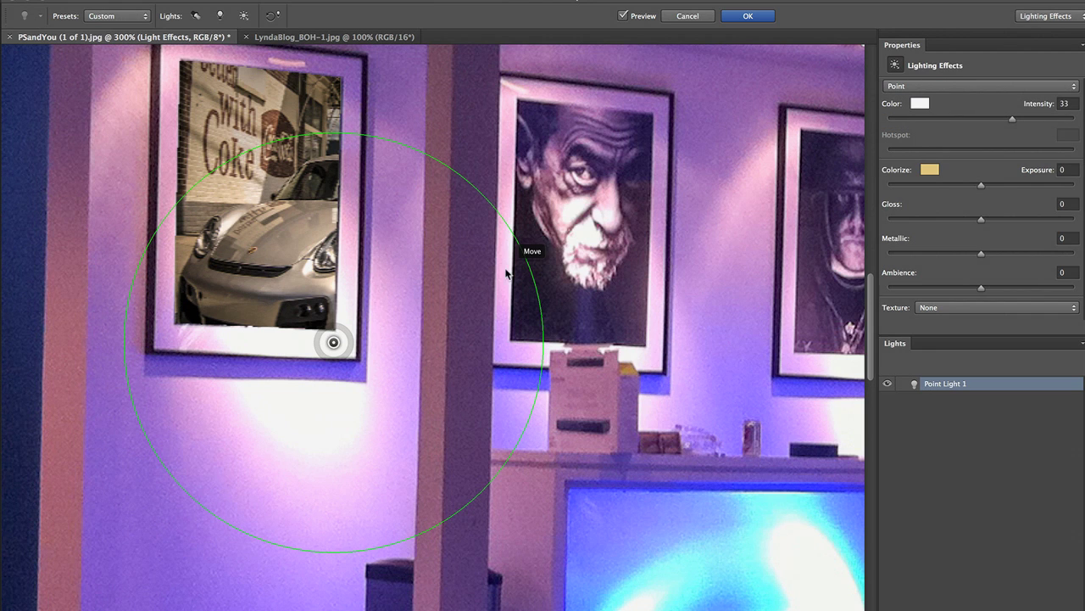
drag(339, 348, 308, 344)
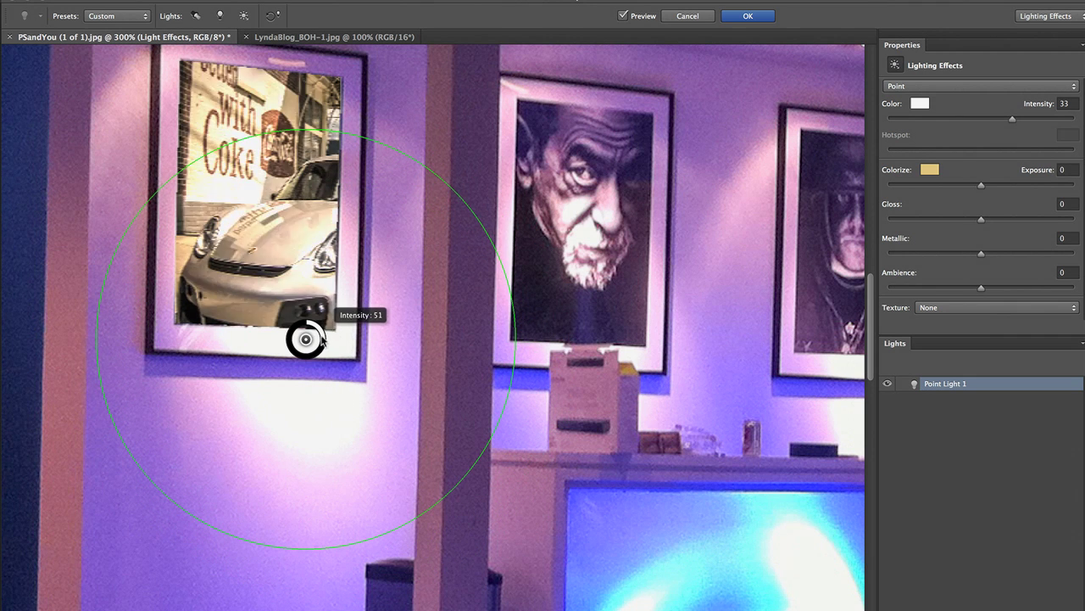
drag(322, 338, 323, 329)
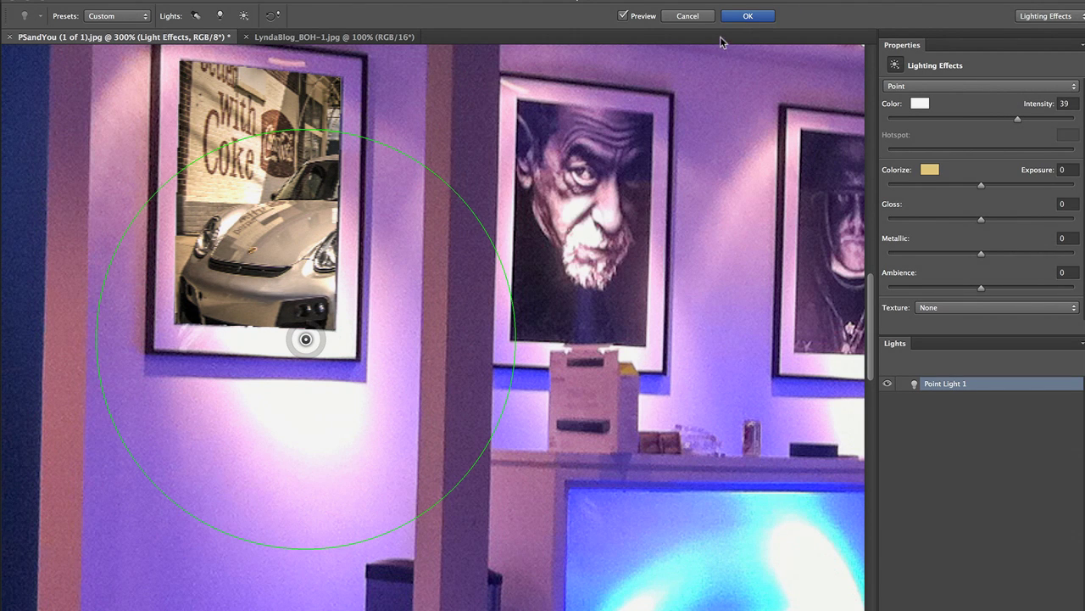
click(748, 16)
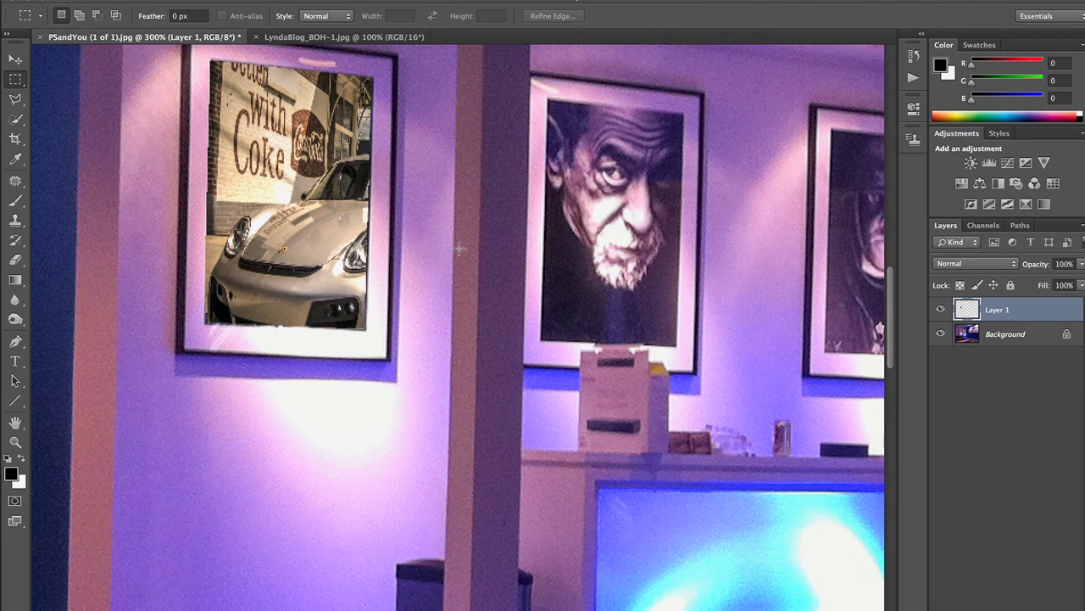
- Zoom in on the framed car poster and bring up the Add Noise filter
key(ctrl+plus)
key(ctrl+plus)
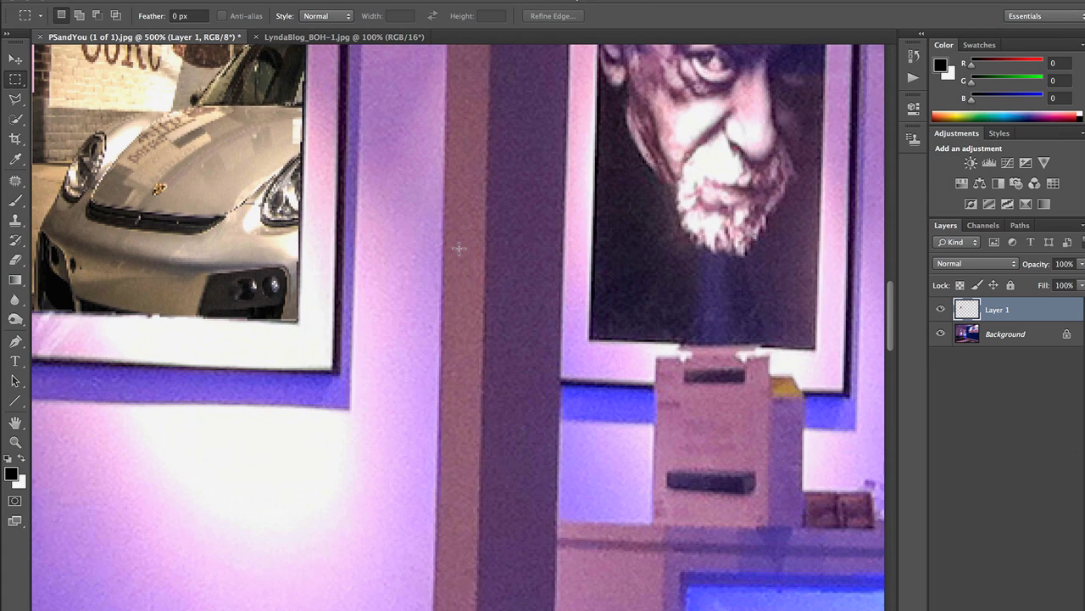
drag(307, 313, 525, 487)
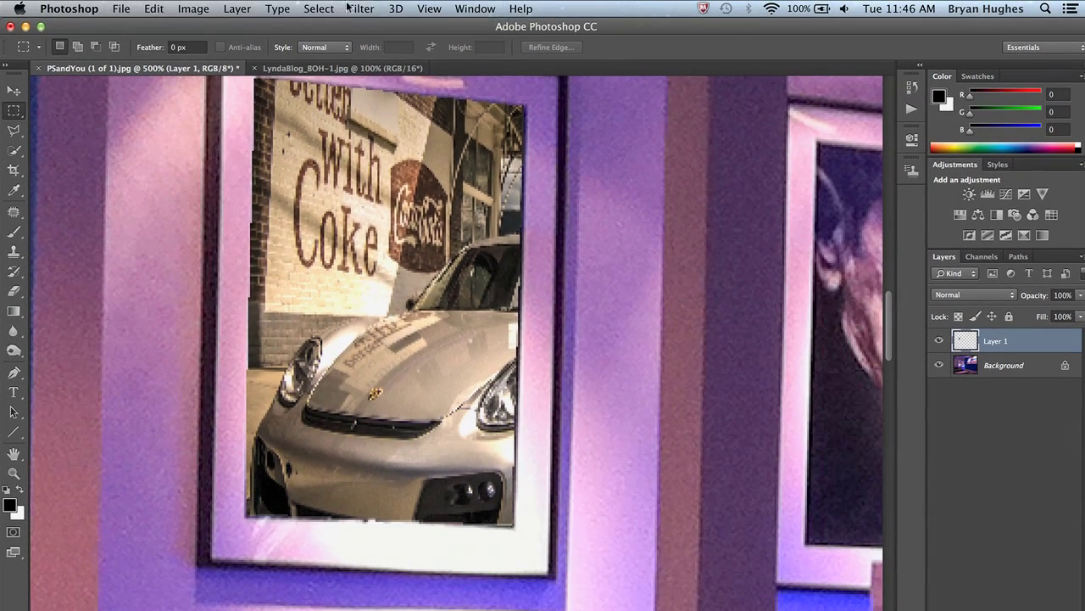
click(362, 9)
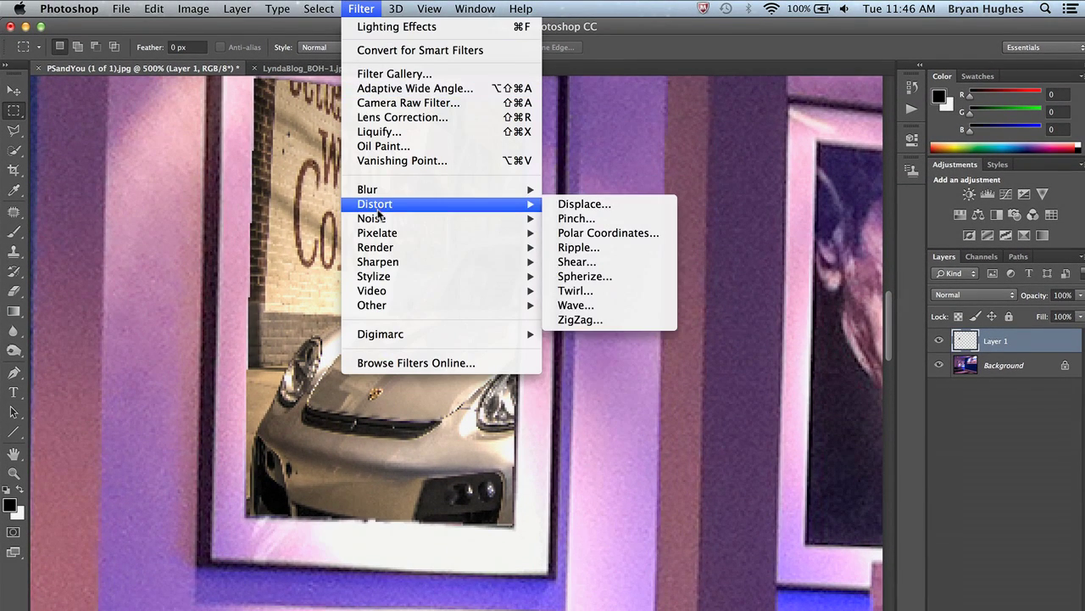
mouse_move(379, 220)
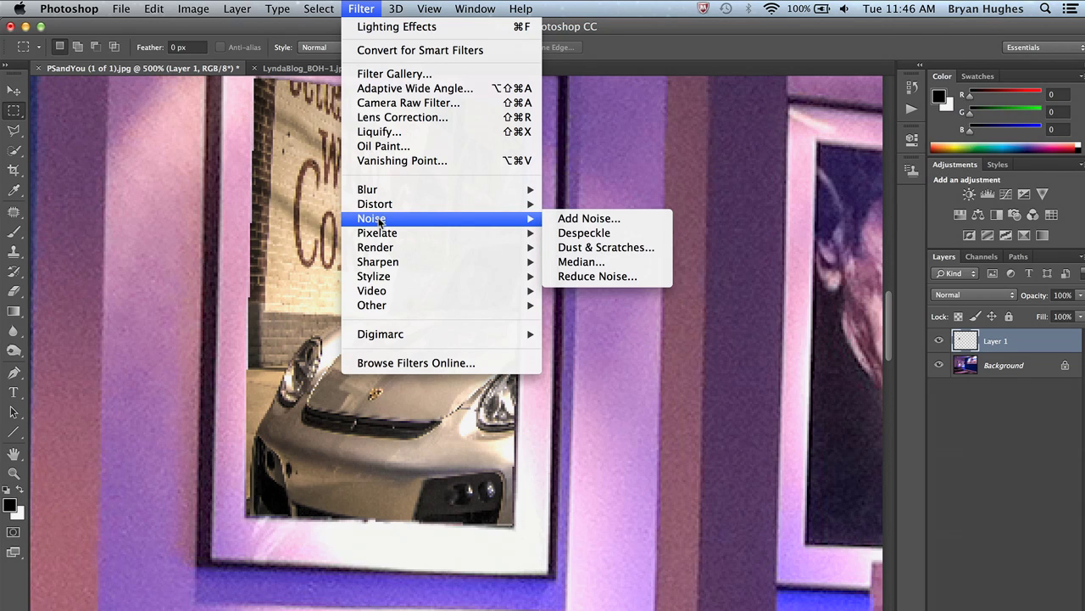
click(618, 214)
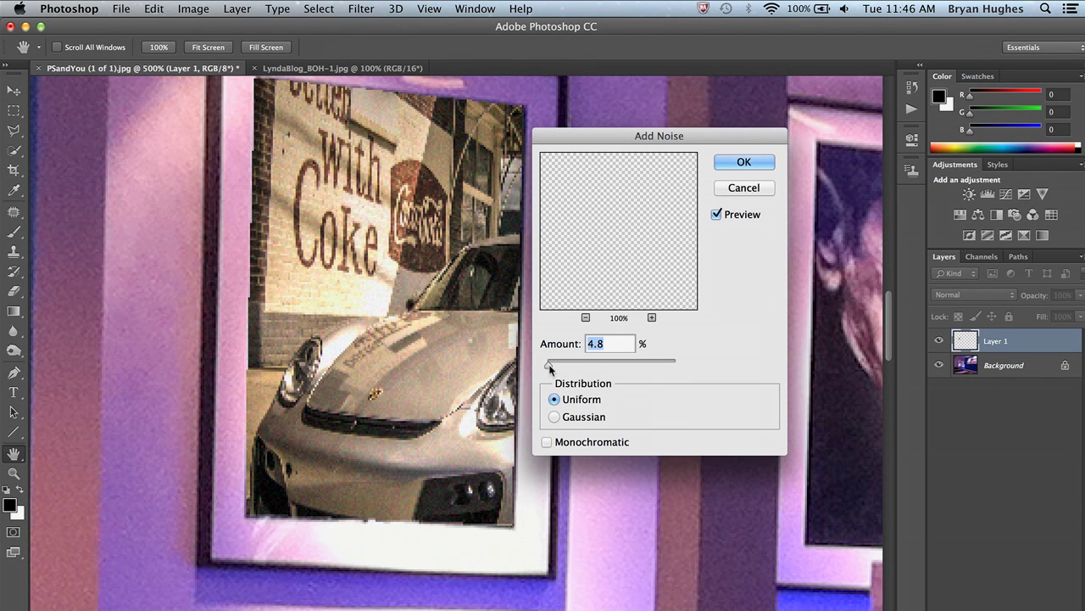
- Set Add Noise to 4.80% Uniform, compare with preview on and off, and apply it
drag(549, 366, 548, 369)
click(718, 213)
click(717, 213)
click(718, 213)
click(717, 213)
click(718, 213)
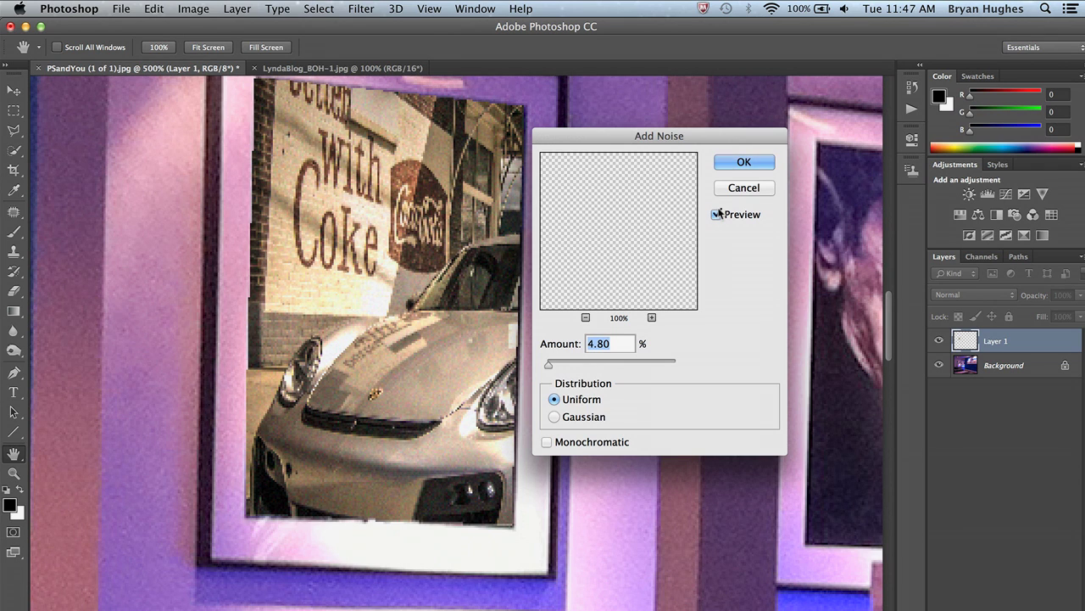
click(745, 162)
key(m)
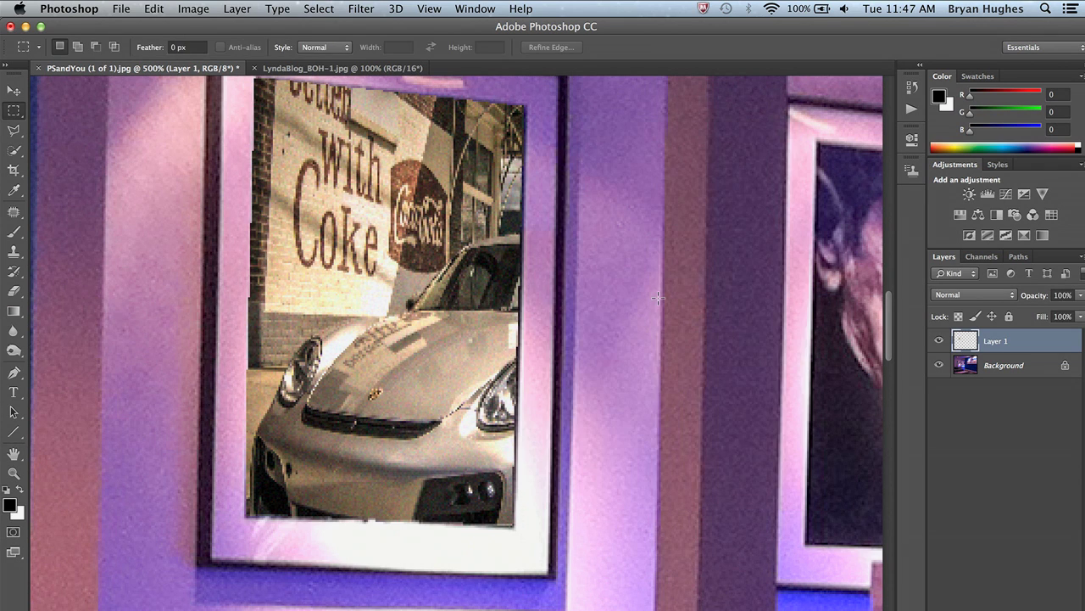
key(super+minus)
key(super+minus)
key(super+minus)
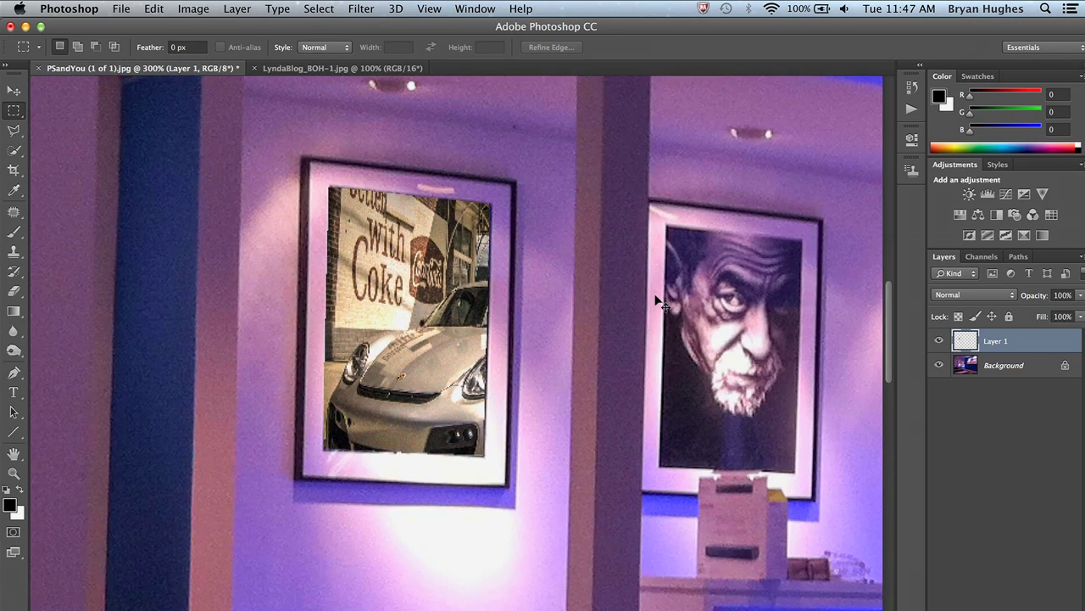
- At 100% view, revert to the original store photo, then undo to restore the car composite
key(super+minus)
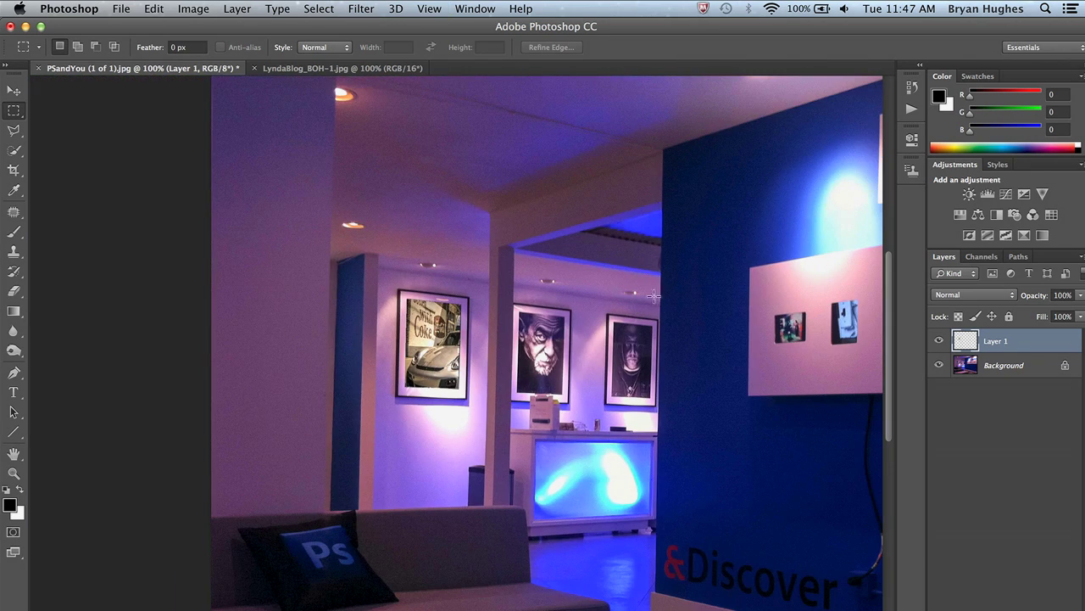
click(121, 9)
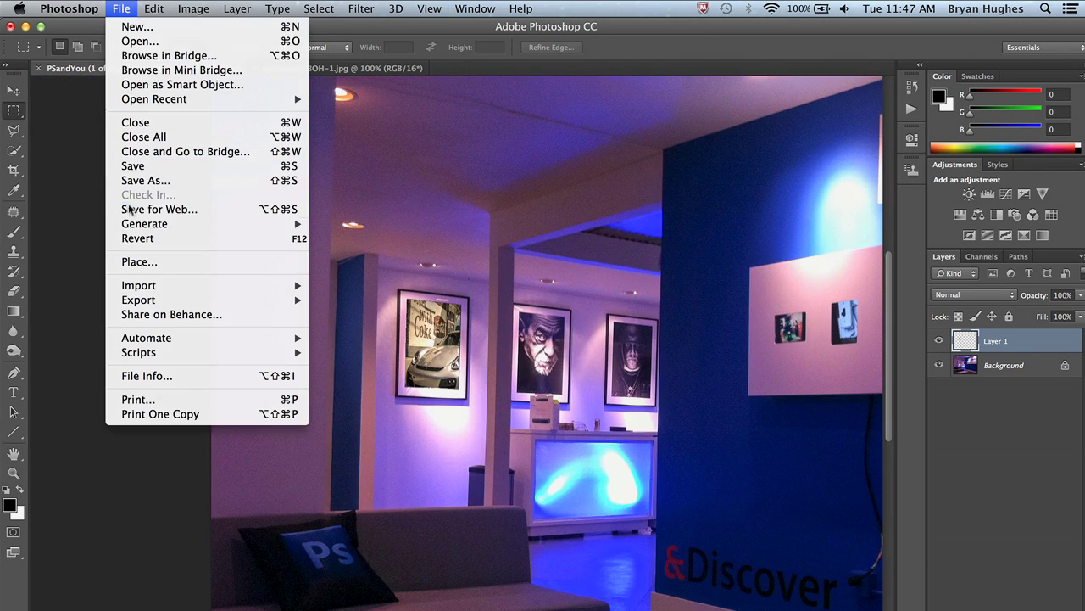
click(126, 235)
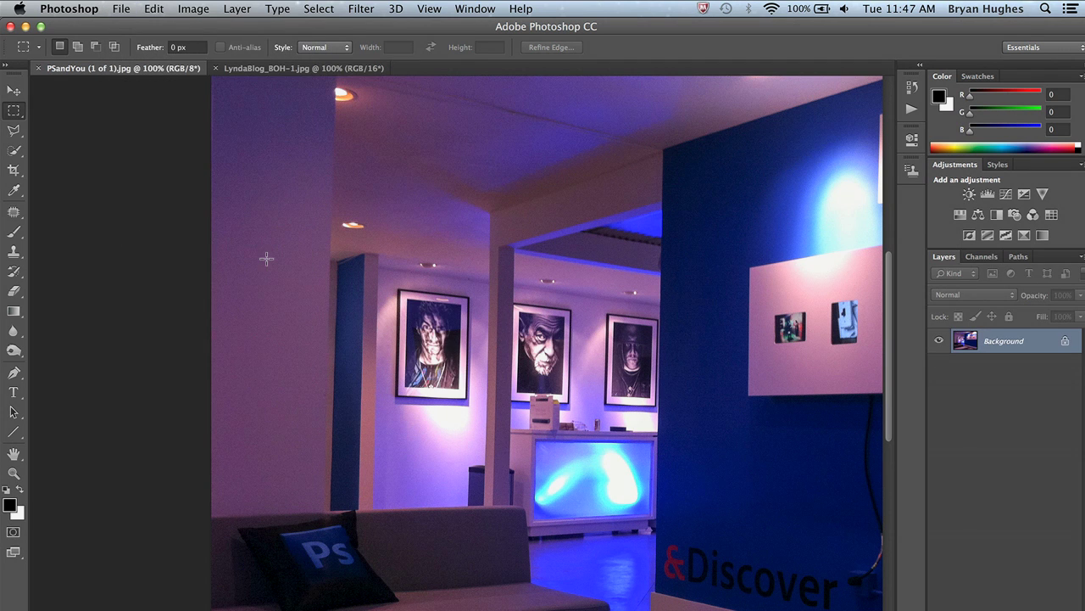
key(super+z)
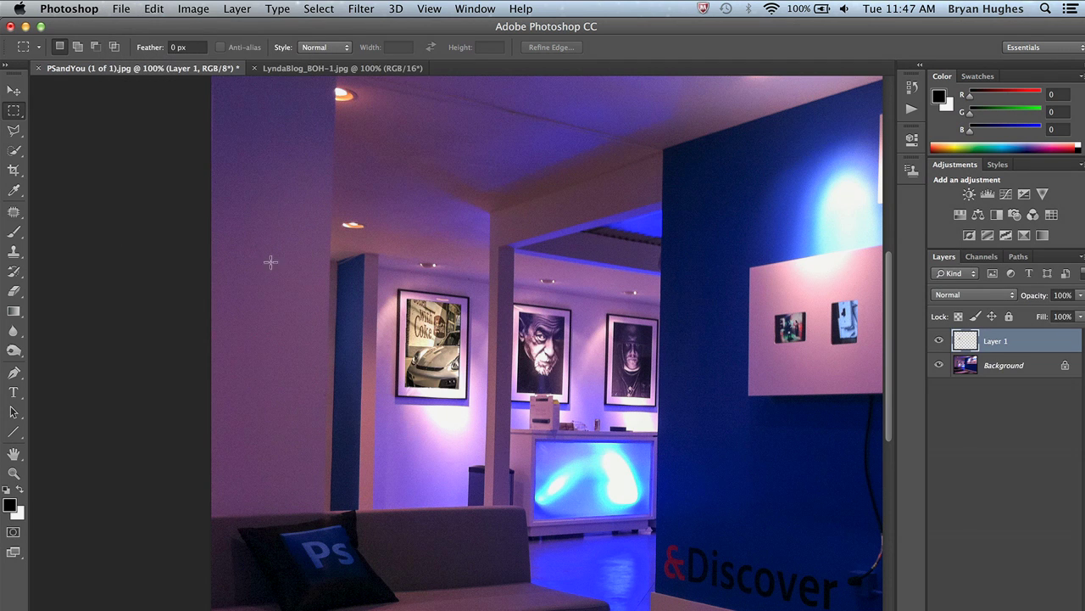
drag(509, 367, 303, 318)
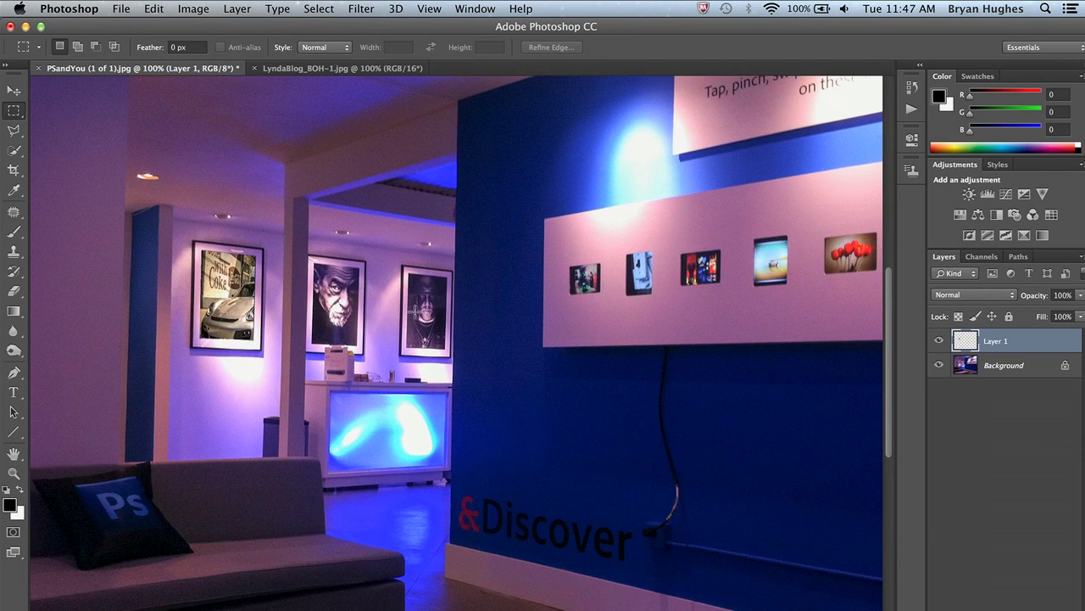